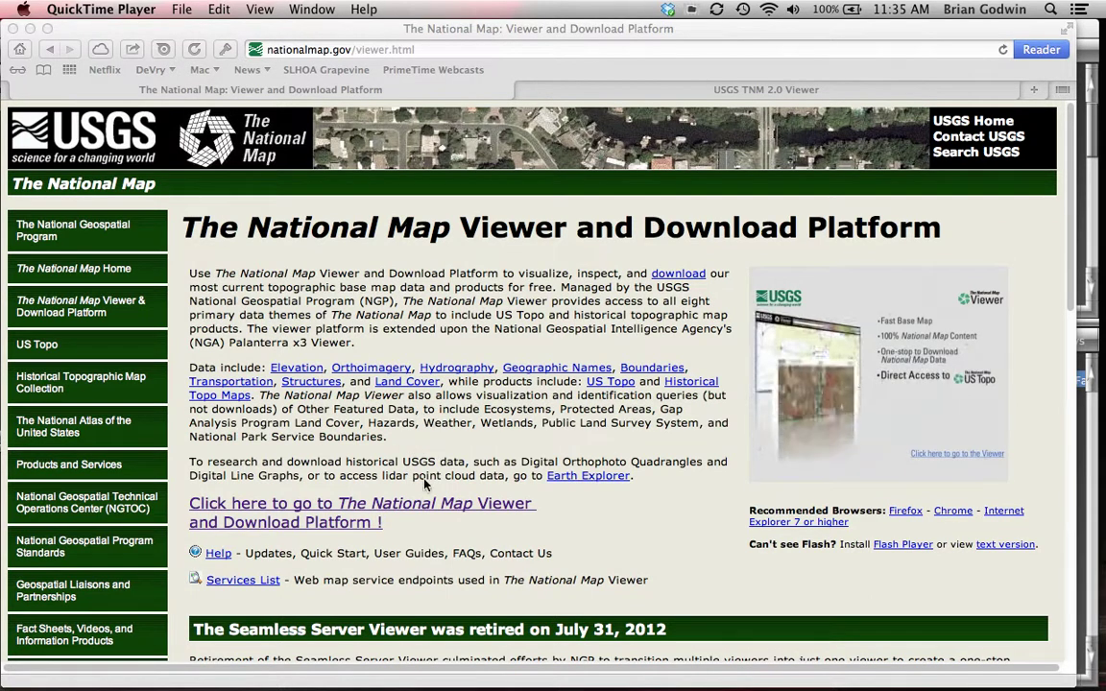
Step: Open The National Map Viewer and Download Platform and search the map for "portland, me"
click(341, 442)
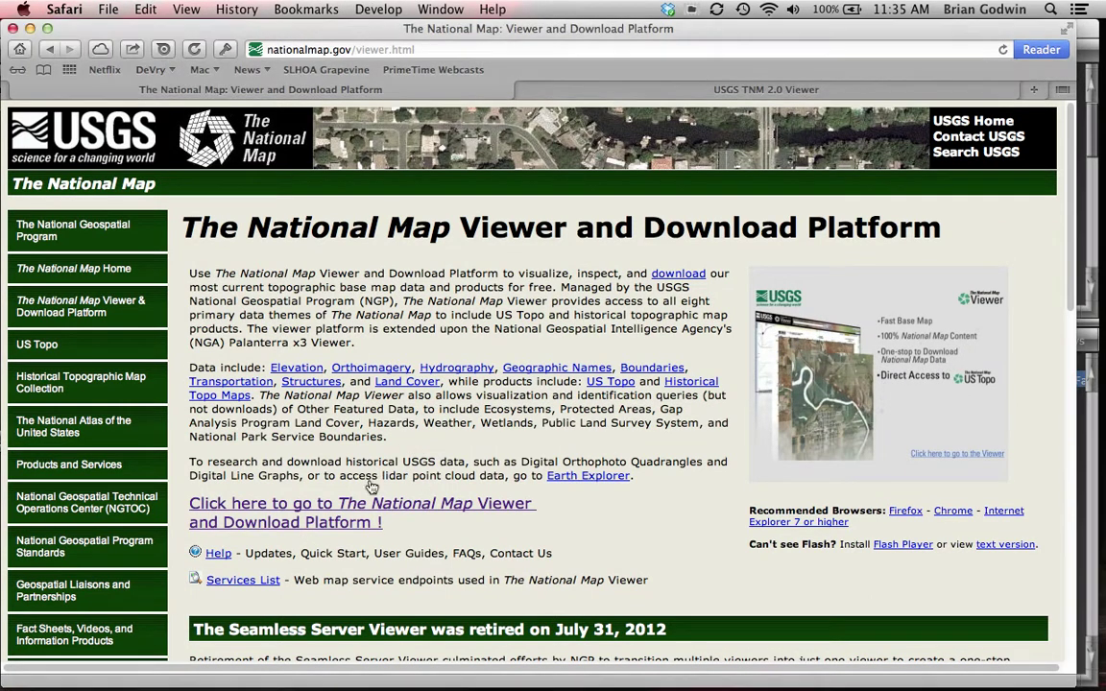
click(296, 512)
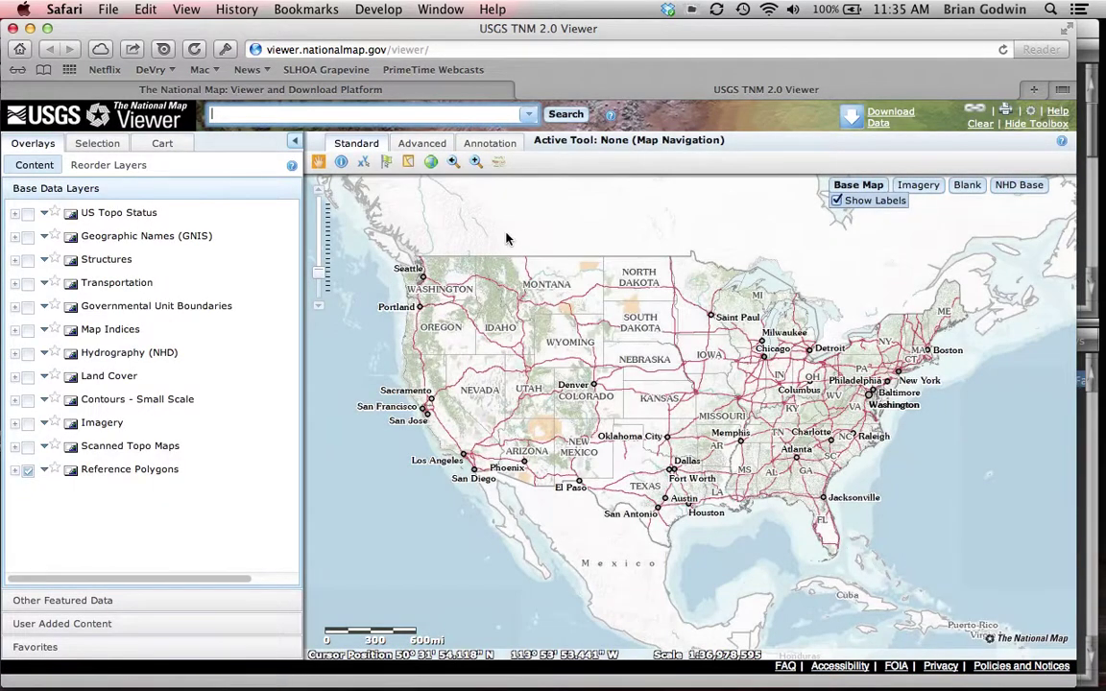
click(263, 113)
text(portland, me)
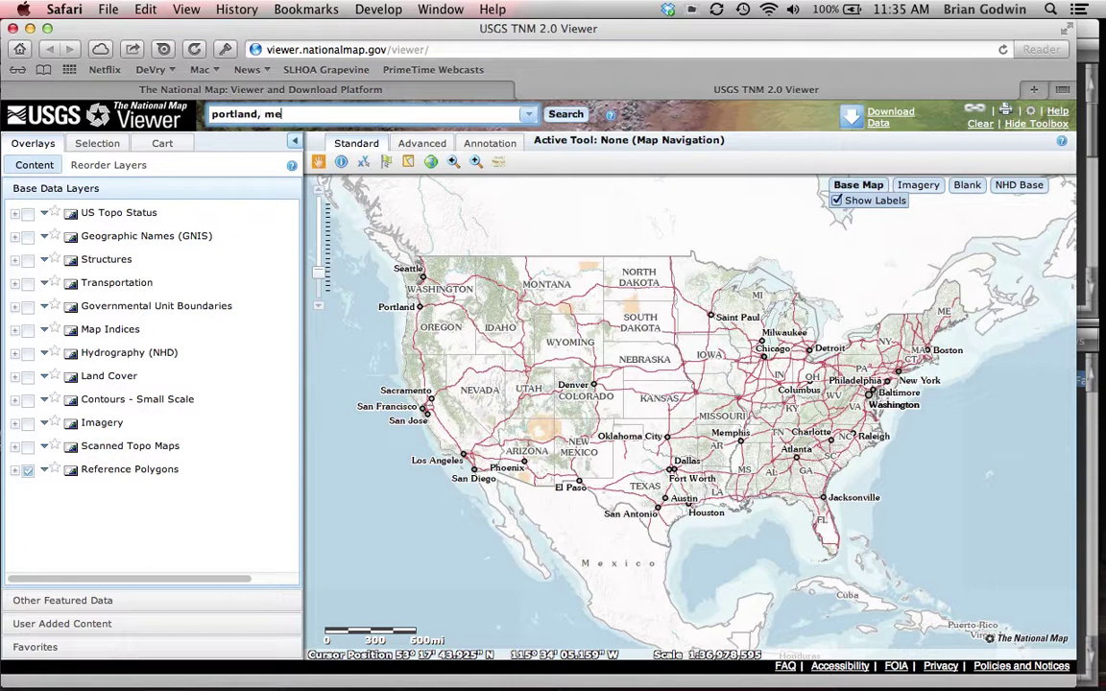
key(Return)
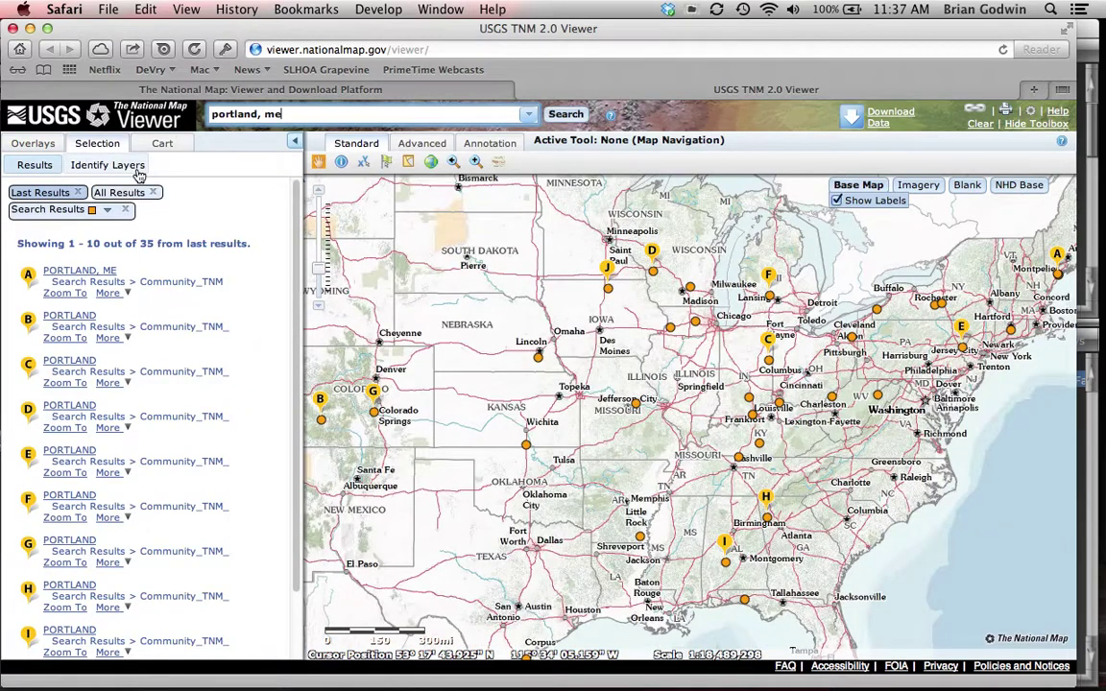
Step: Zoom the map to the PORTLAND, ME result and remove the search results from the map
click(65, 293)
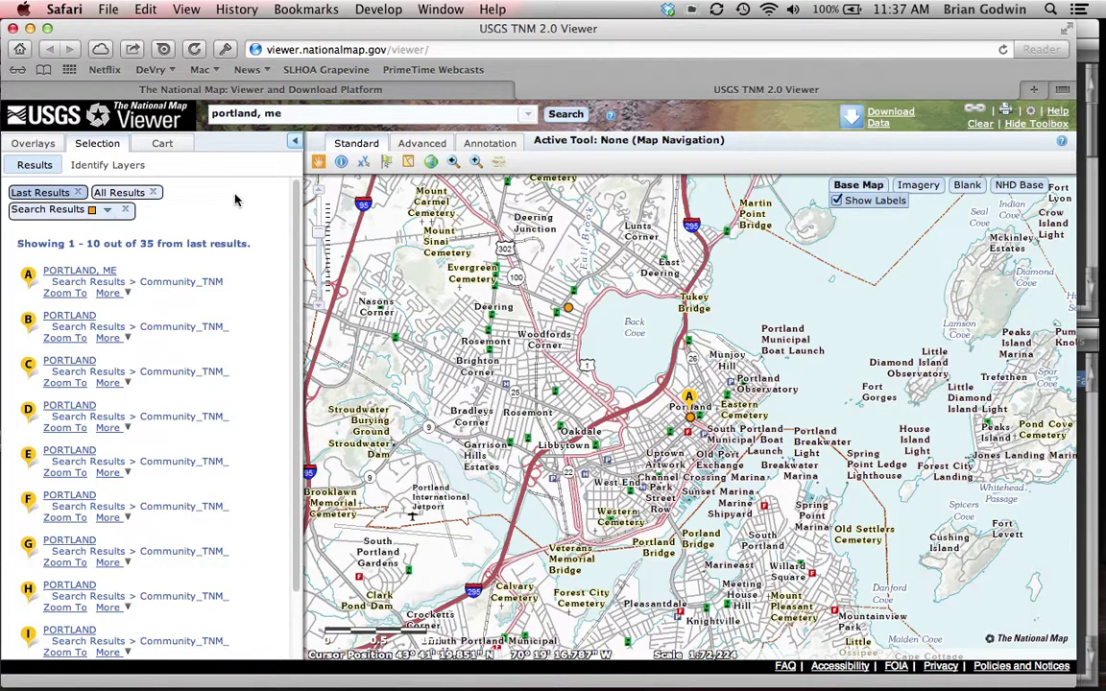
click(125, 209)
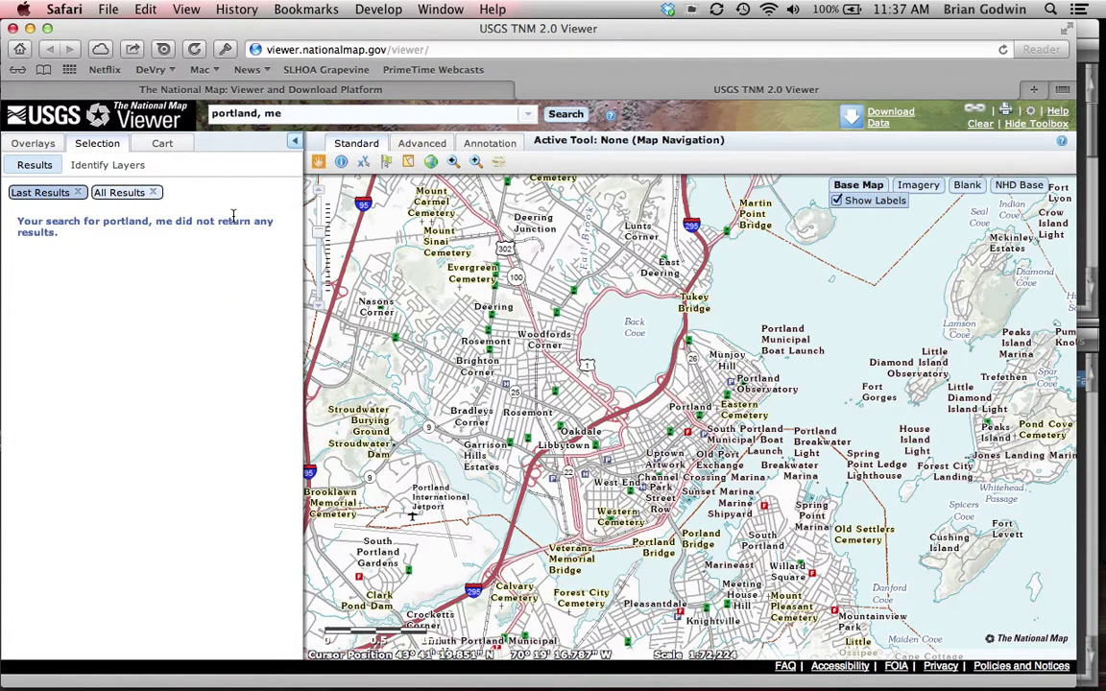
Step: Replace the Reference Polygons overlay with the Imagery overlay and turn off the base map labels
click(45, 148)
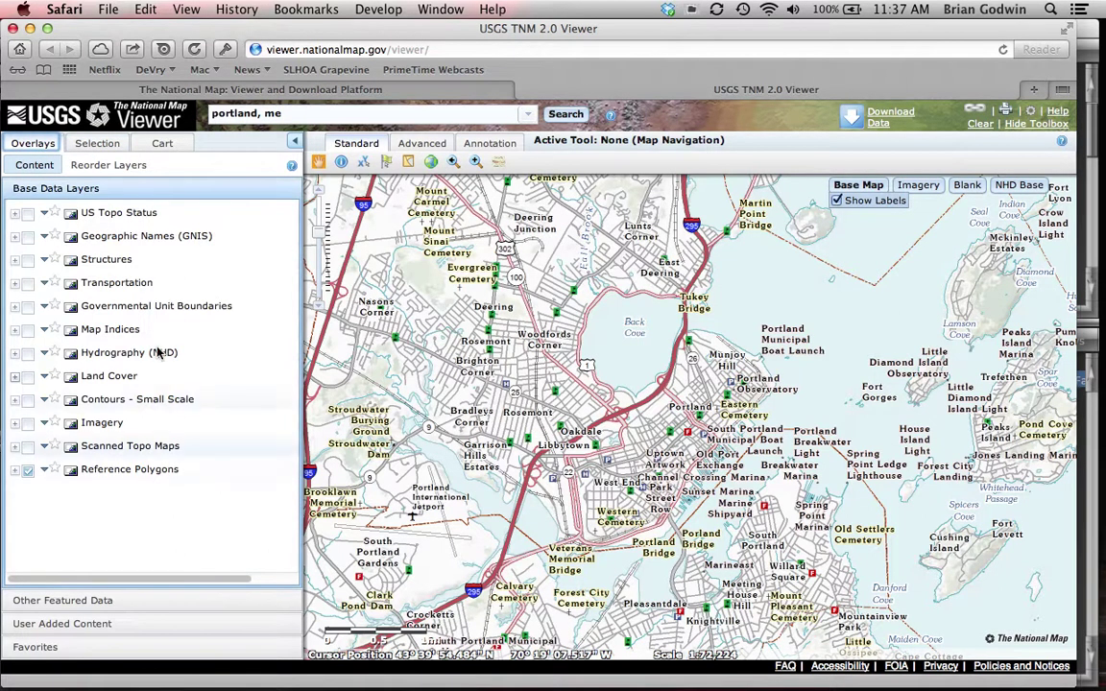
click(28, 471)
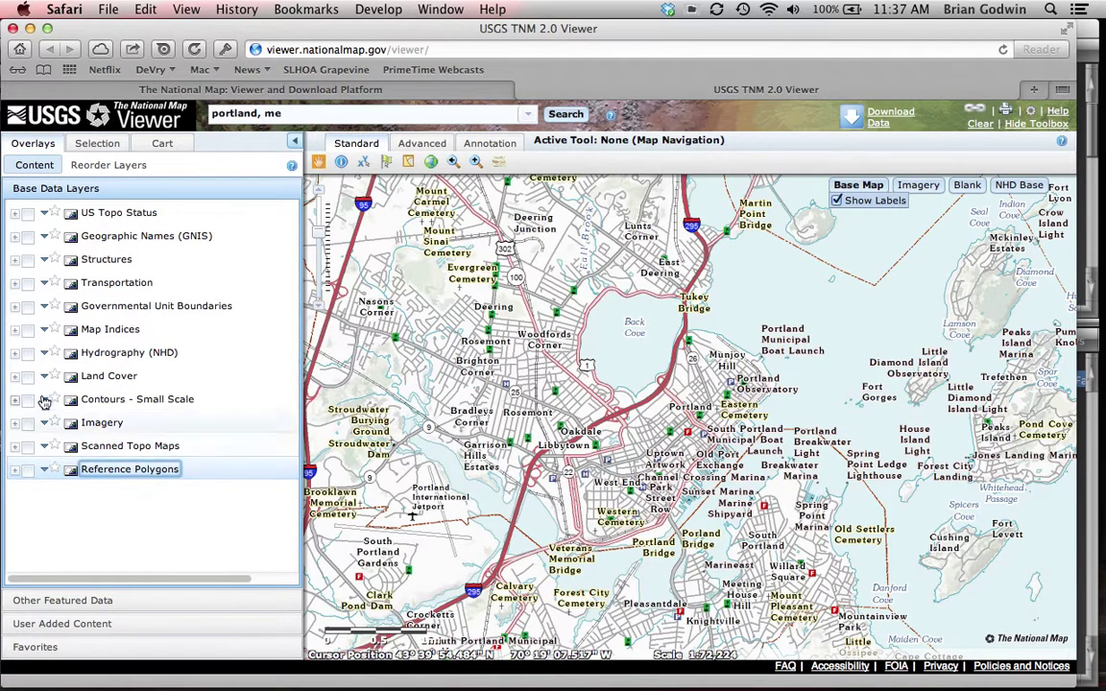
click(28, 424)
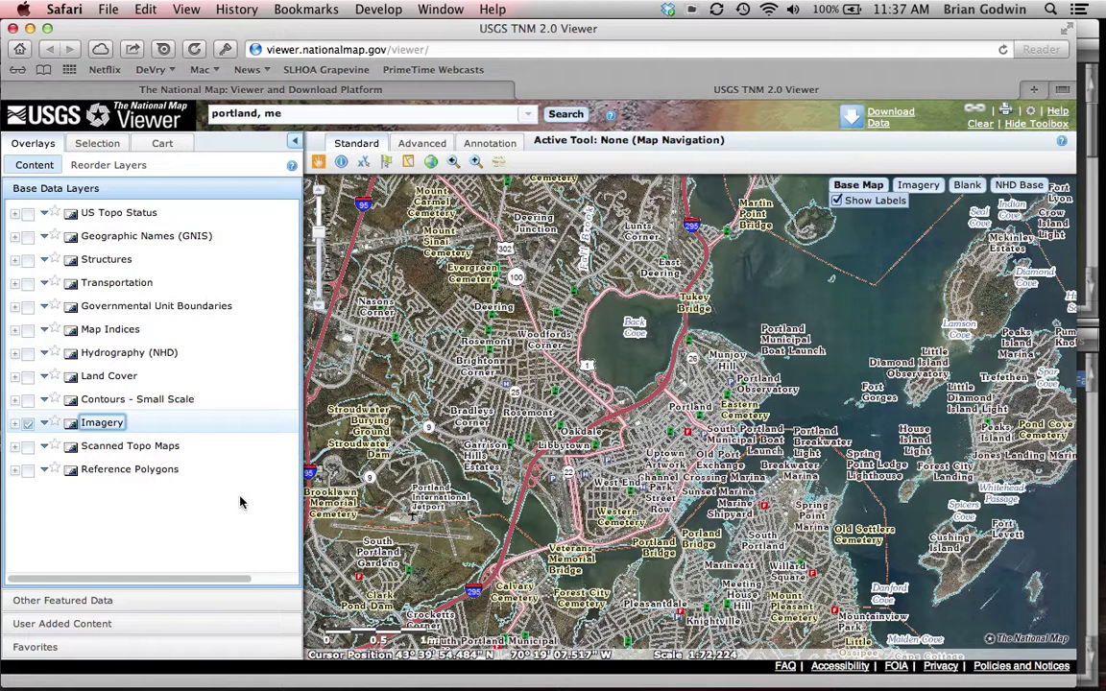
click(836, 201)
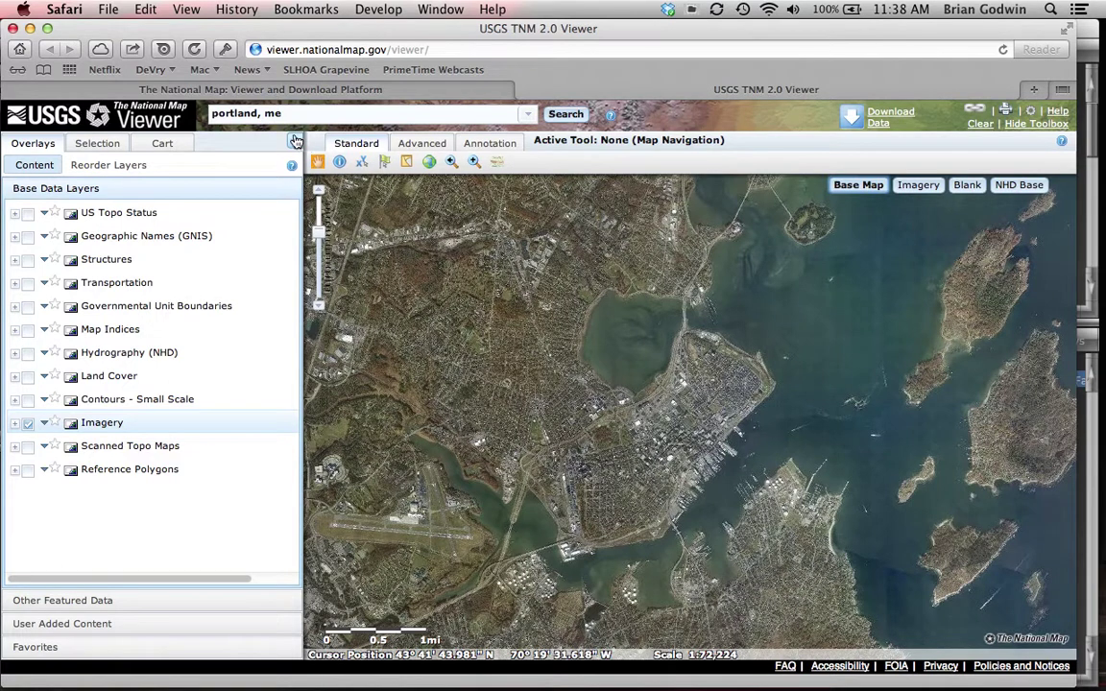
Step: Draw a rectangular annotation polygon around the river, bridges and storage tanks just east of the Portland airport runways
click(296, 143)
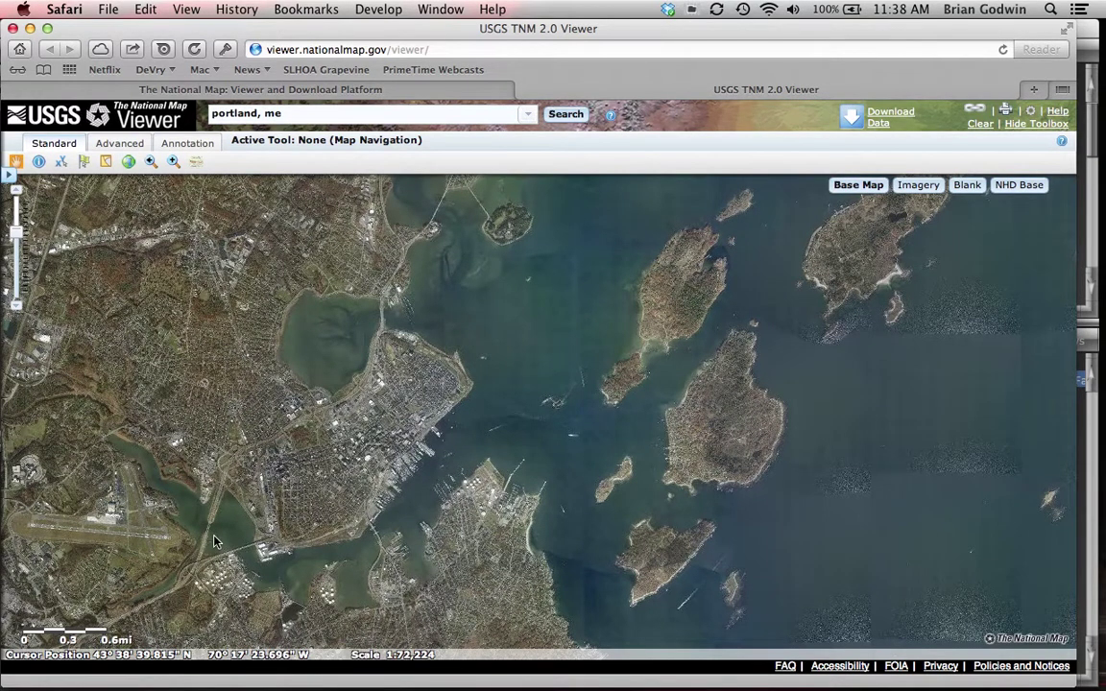
drag(214, 541, 484, 454)
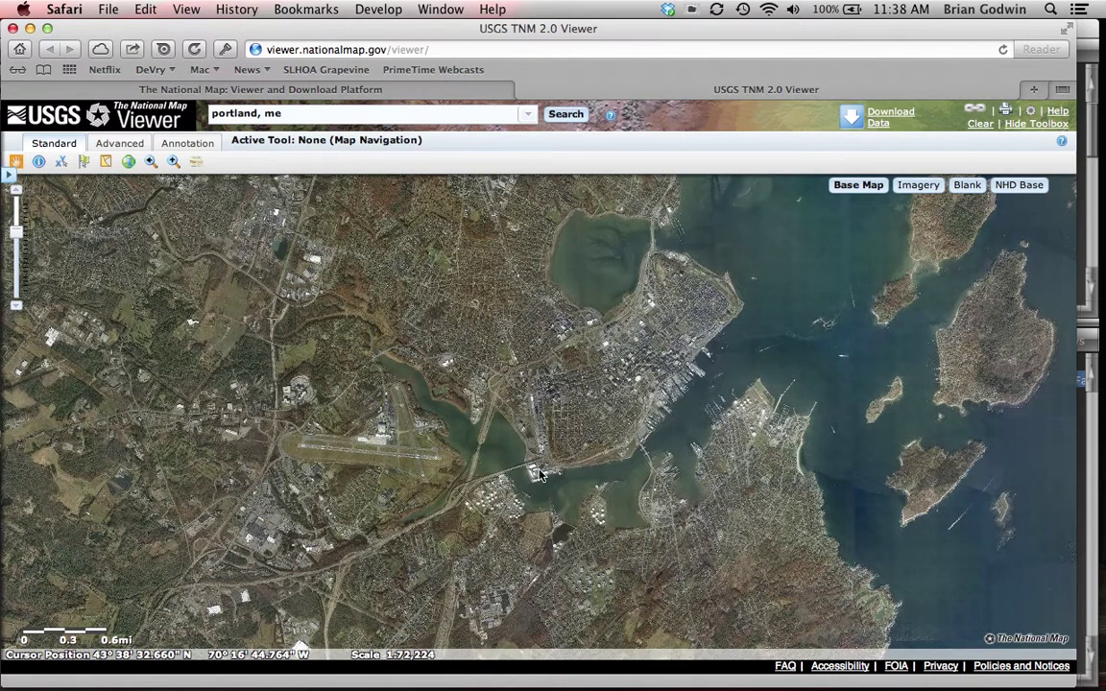
scroll(540, 474, up, 1)
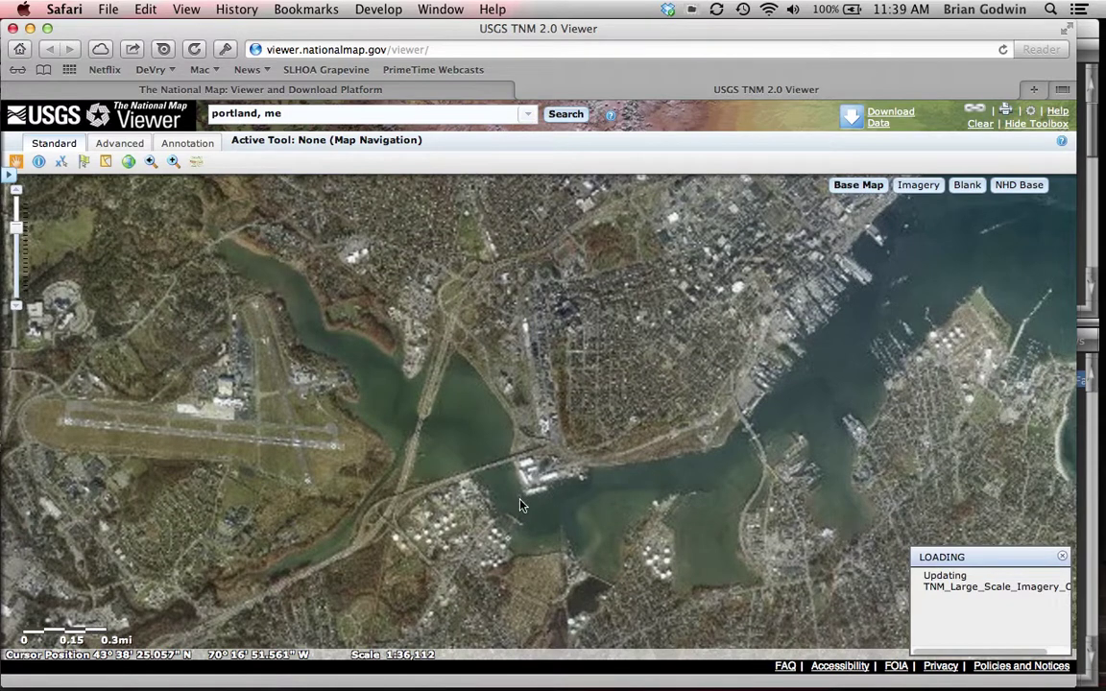
drag(524, 512, 558, 445)
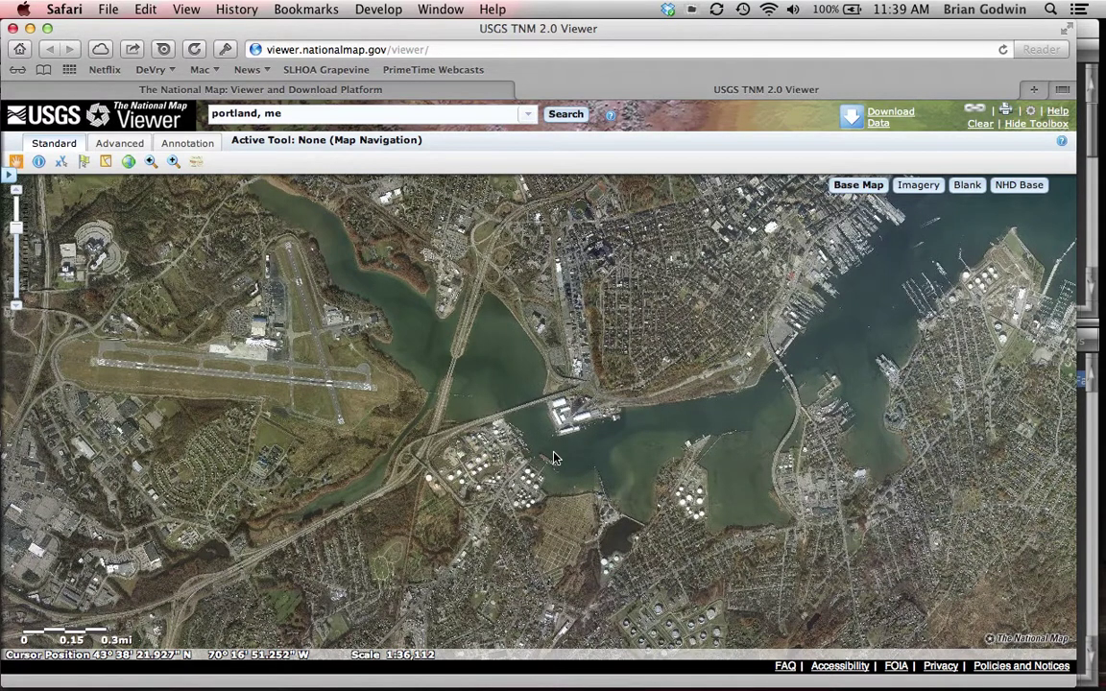
scroll(554, 458, up, 1)
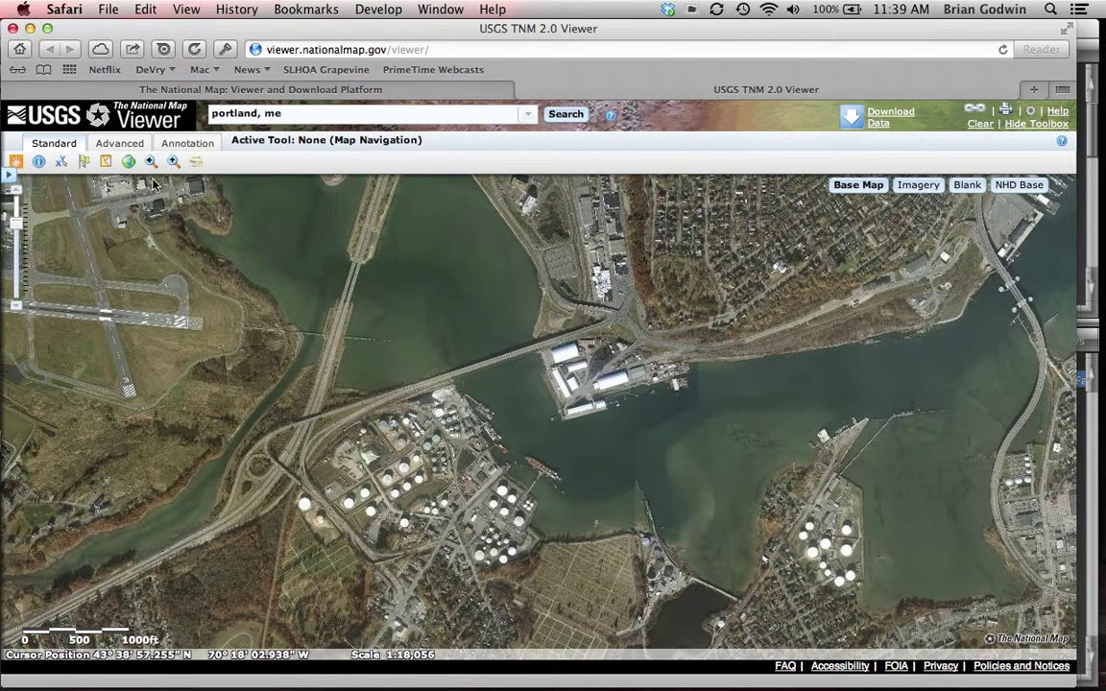
click(195, 145)
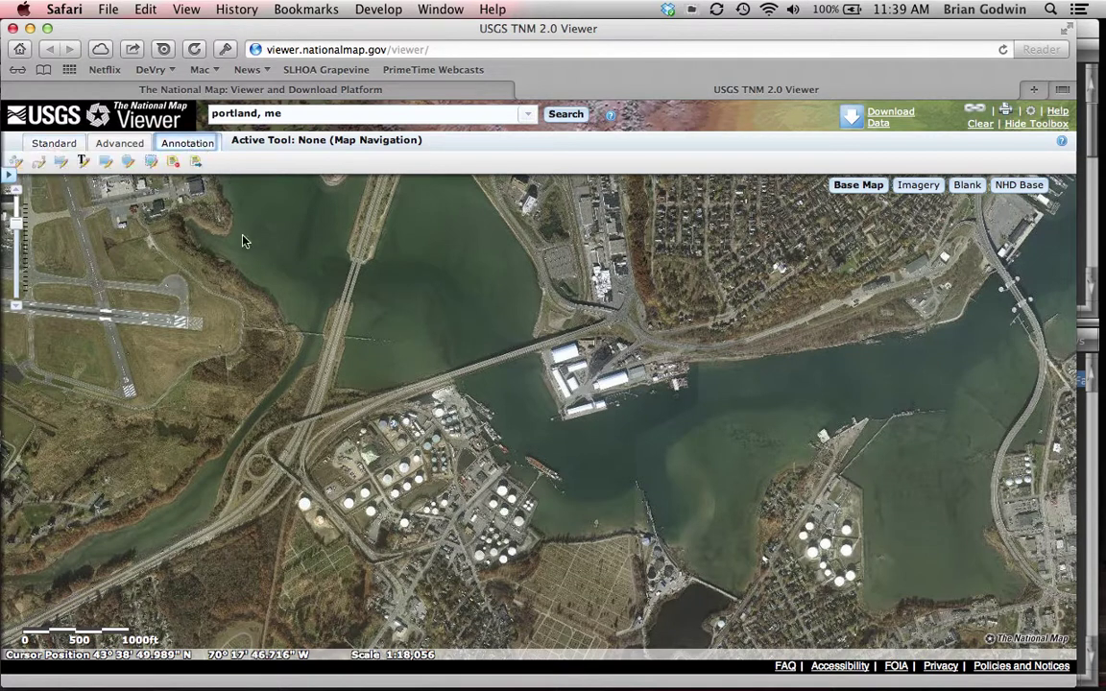
click(59, 164)
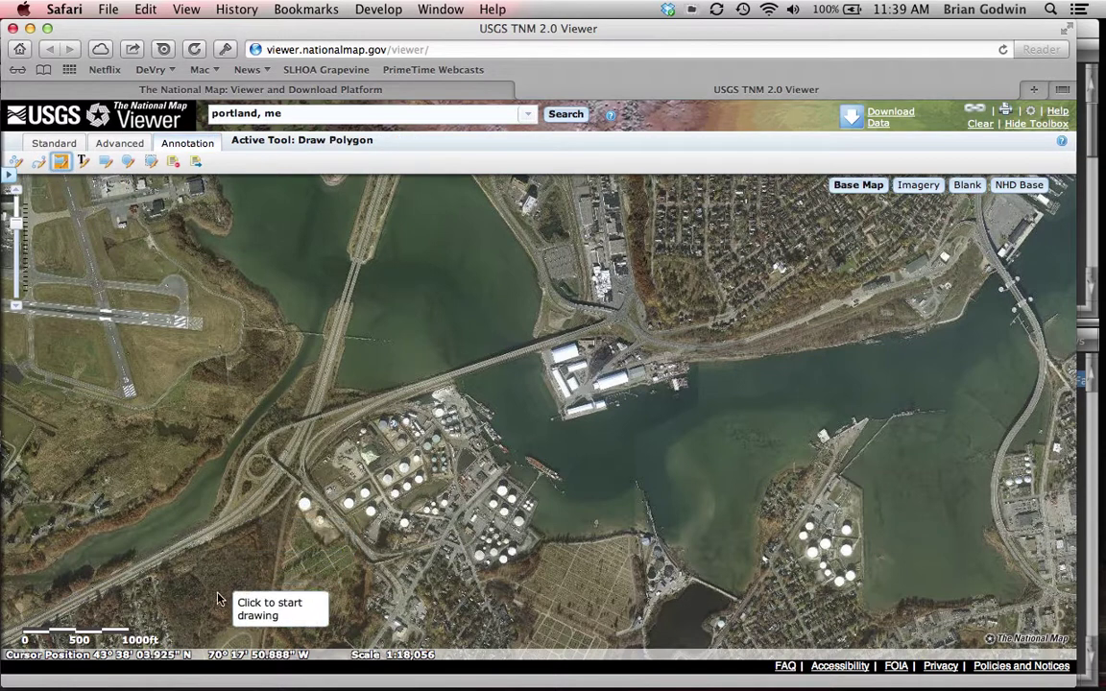
click(178, 629)
click(175, 233)
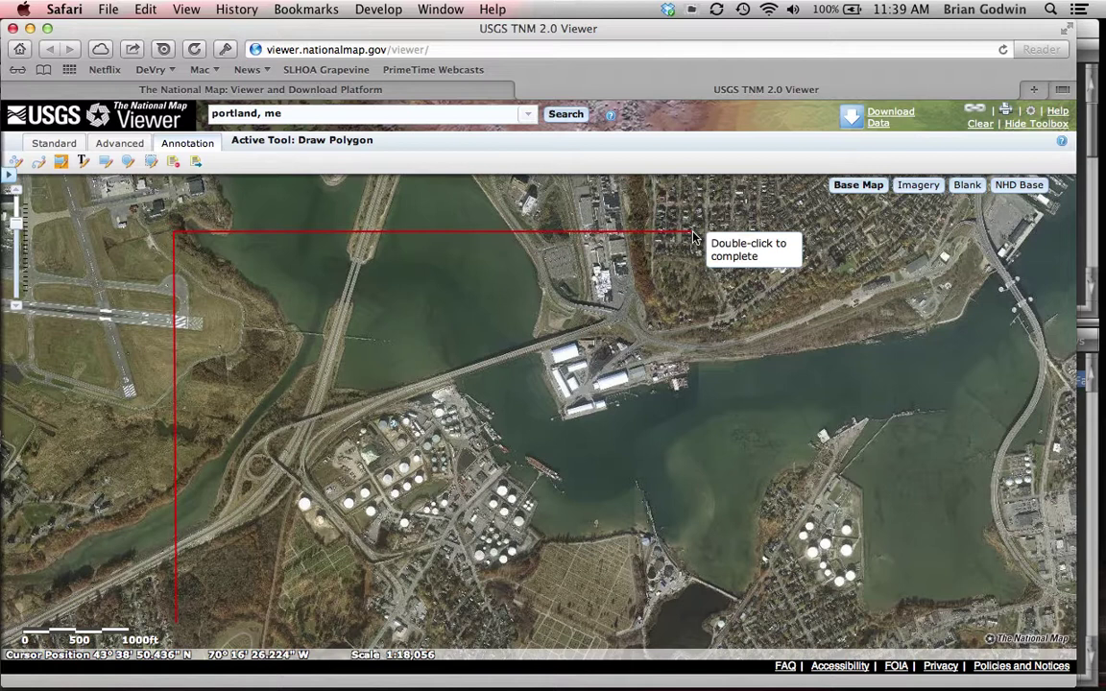
click(917, 235)
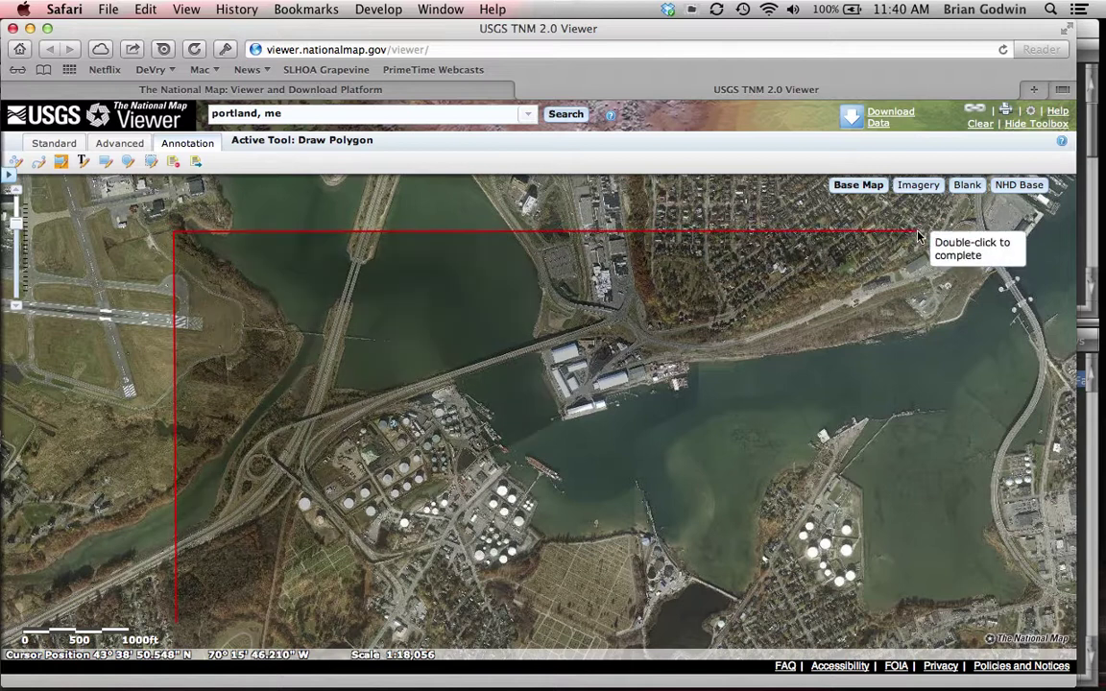
double_click(922, 631)
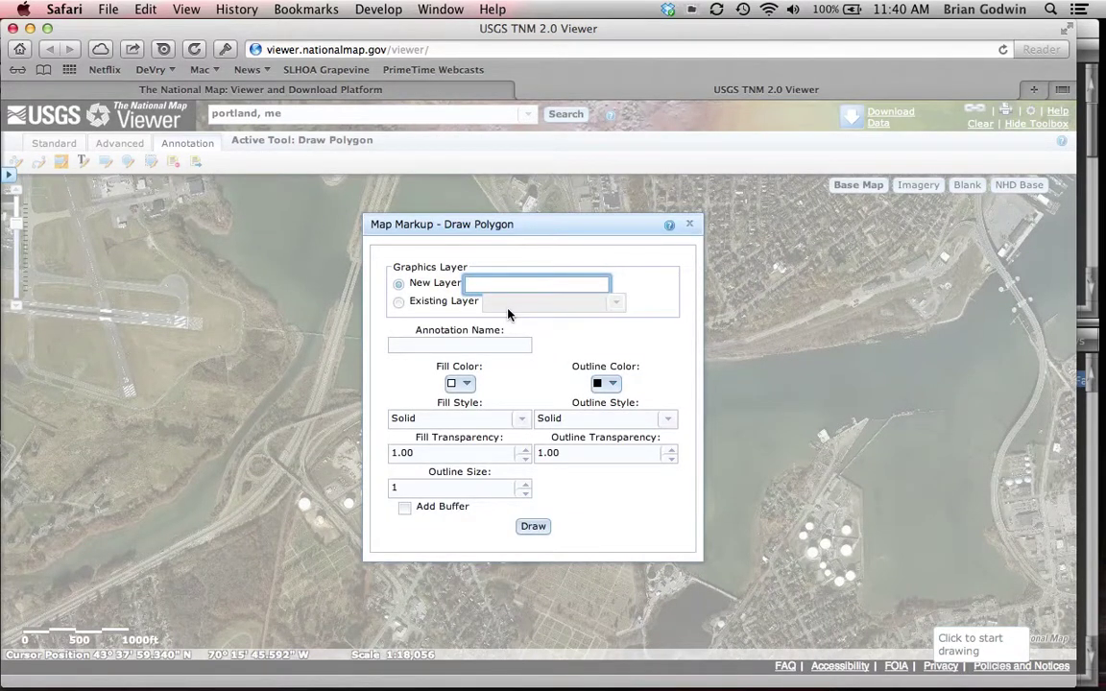
Step: Name both the new graphics layer and the annotation "pwm east" and draw the polygon on the map
text(pwm east)
click(423, 346)
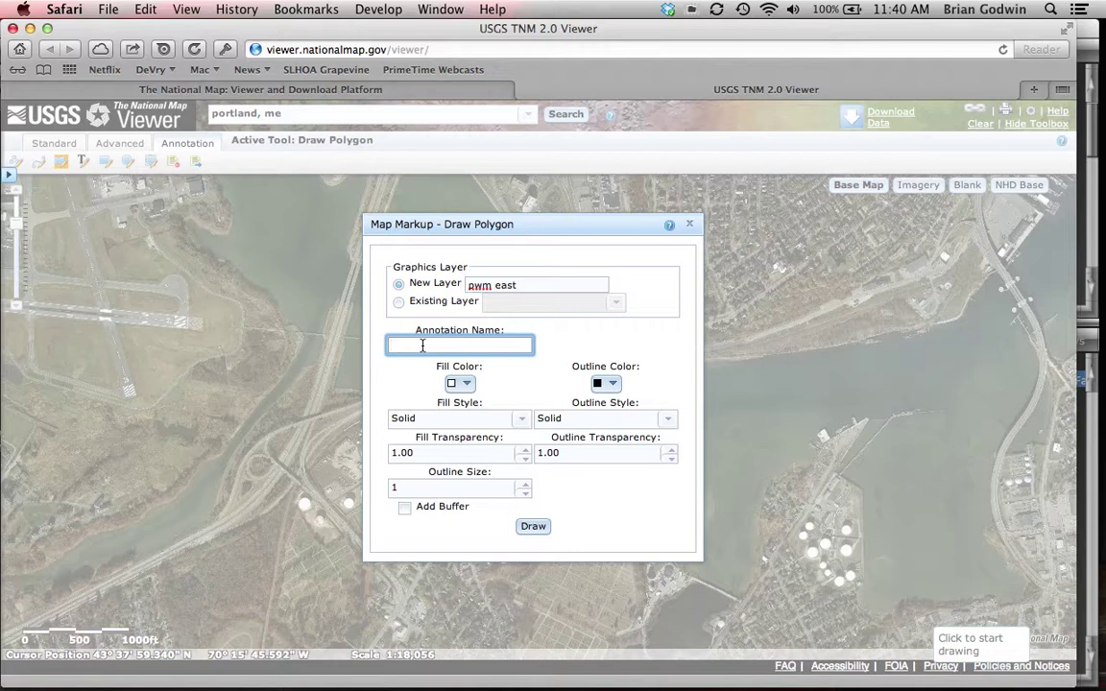
text(pwm east)
click(534, 528)
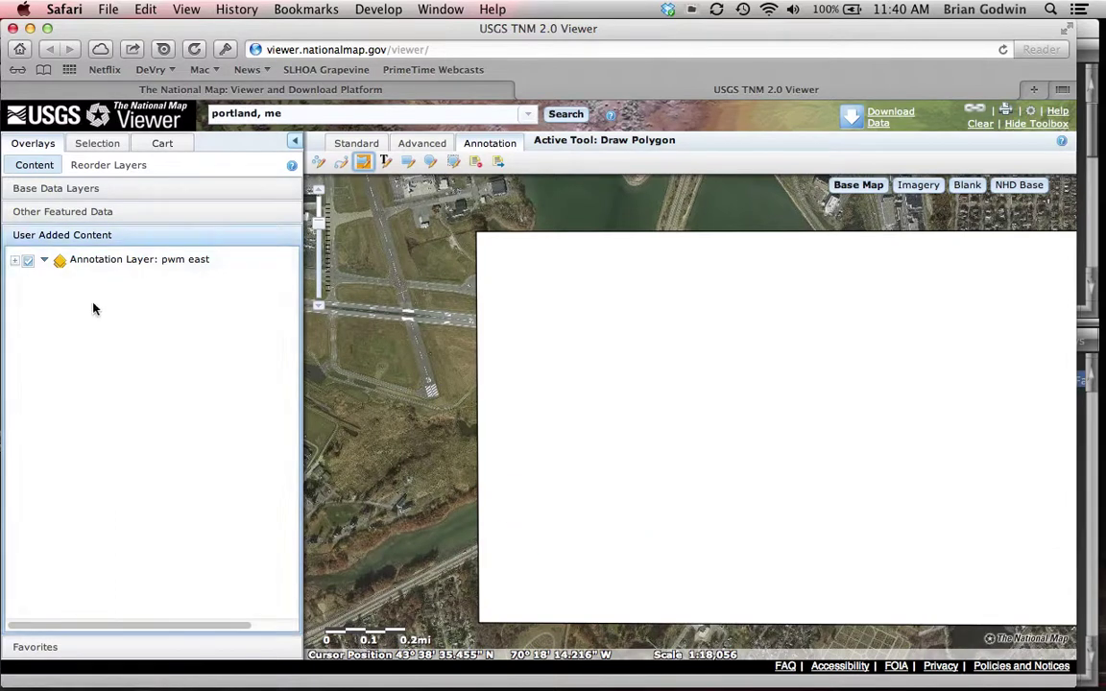
Step: Request a data download for the pwm east polygon, choosing the Orthoimagery theme in GeoTIFF format
click(13, 261)
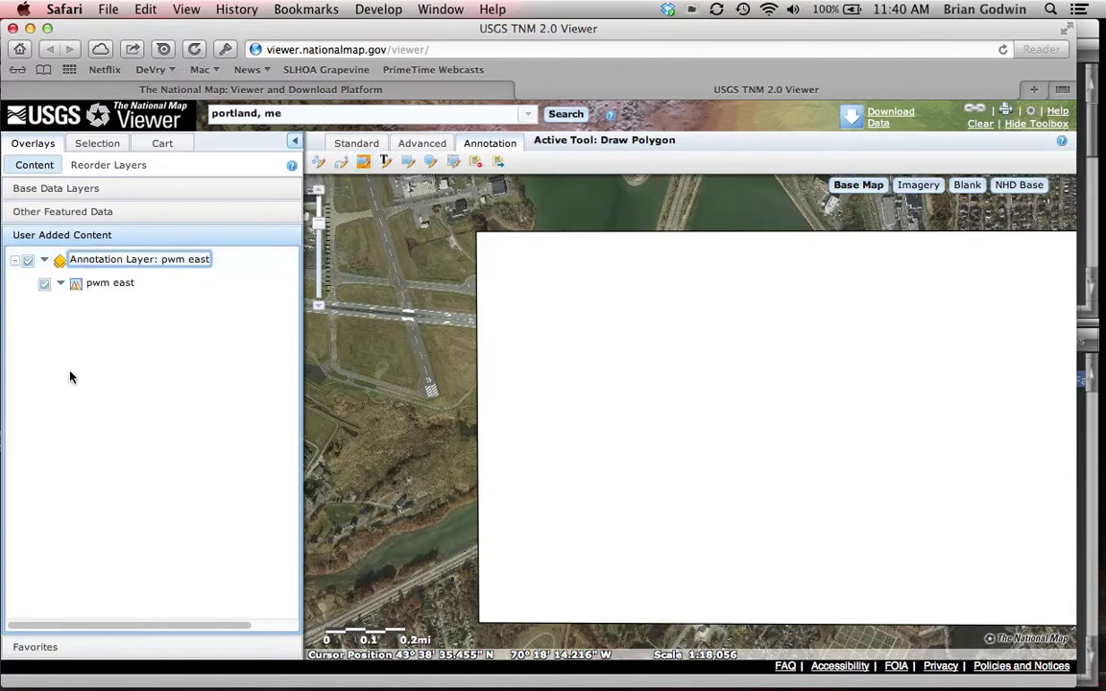
click(77, 292)
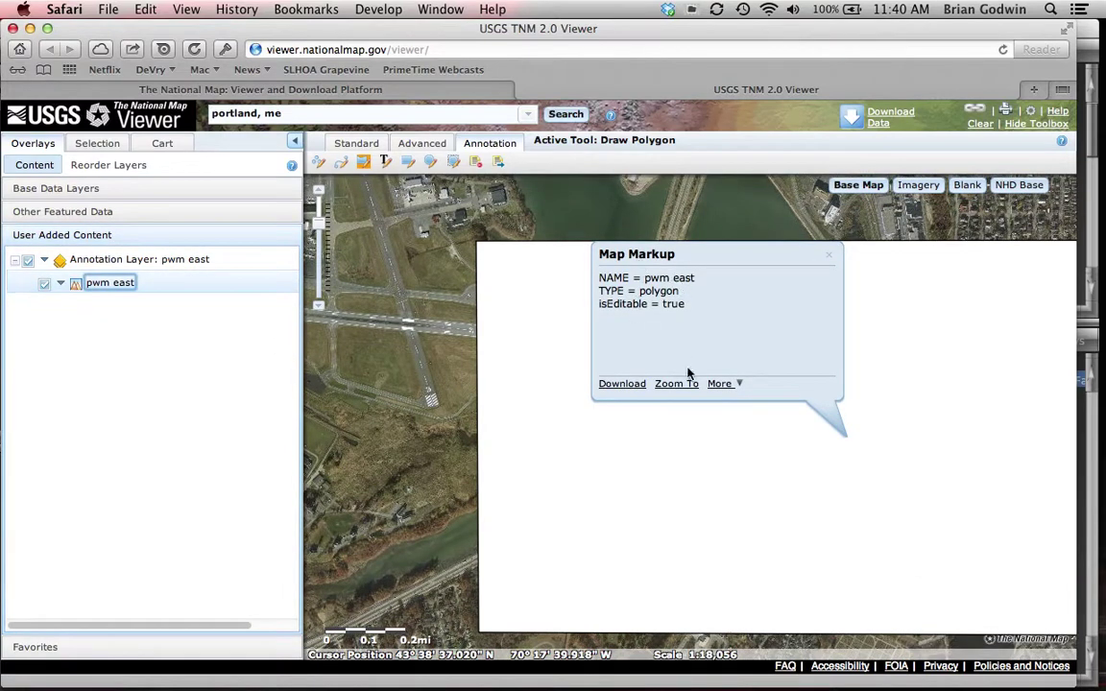
click(621, 385)
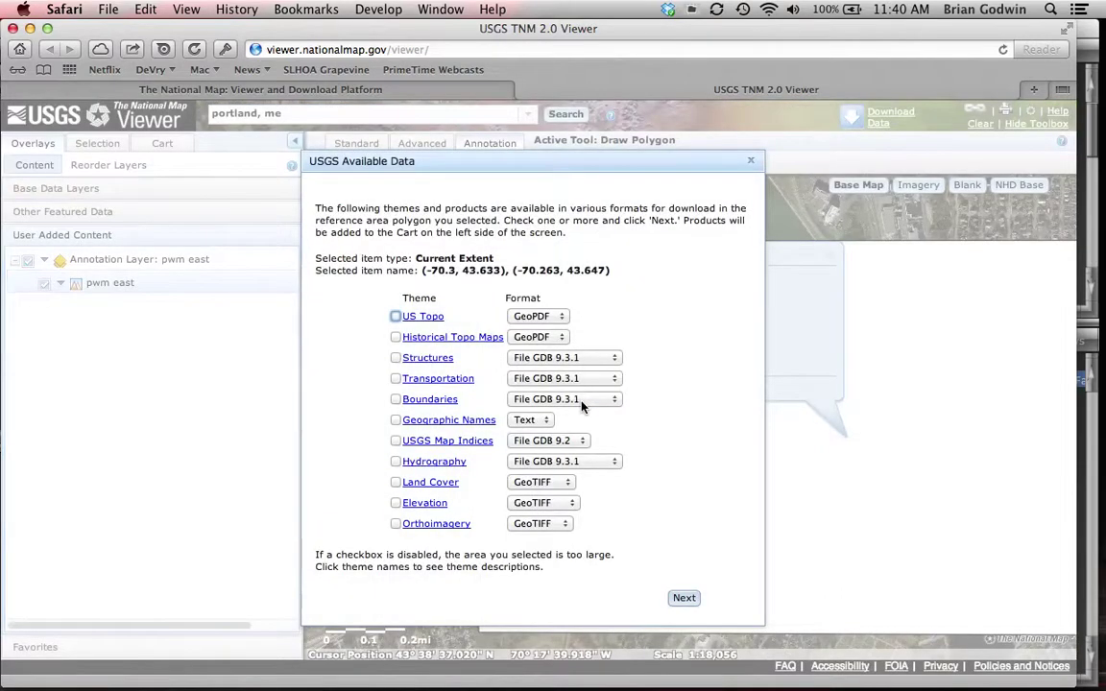
click(397, 526)
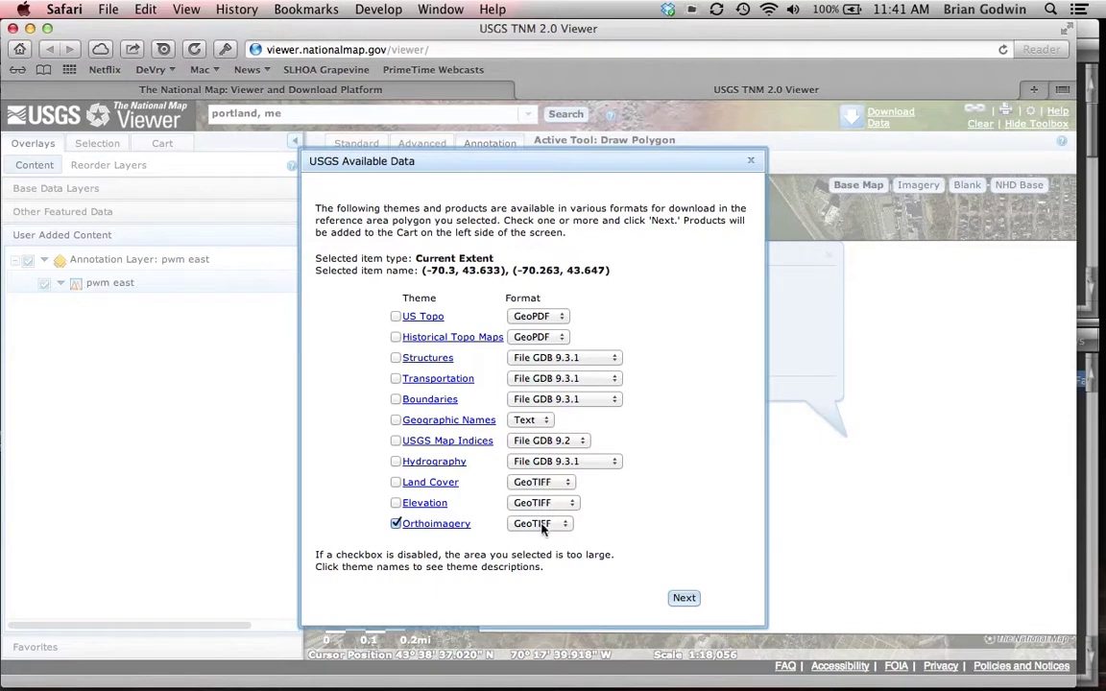
click(684, 597)
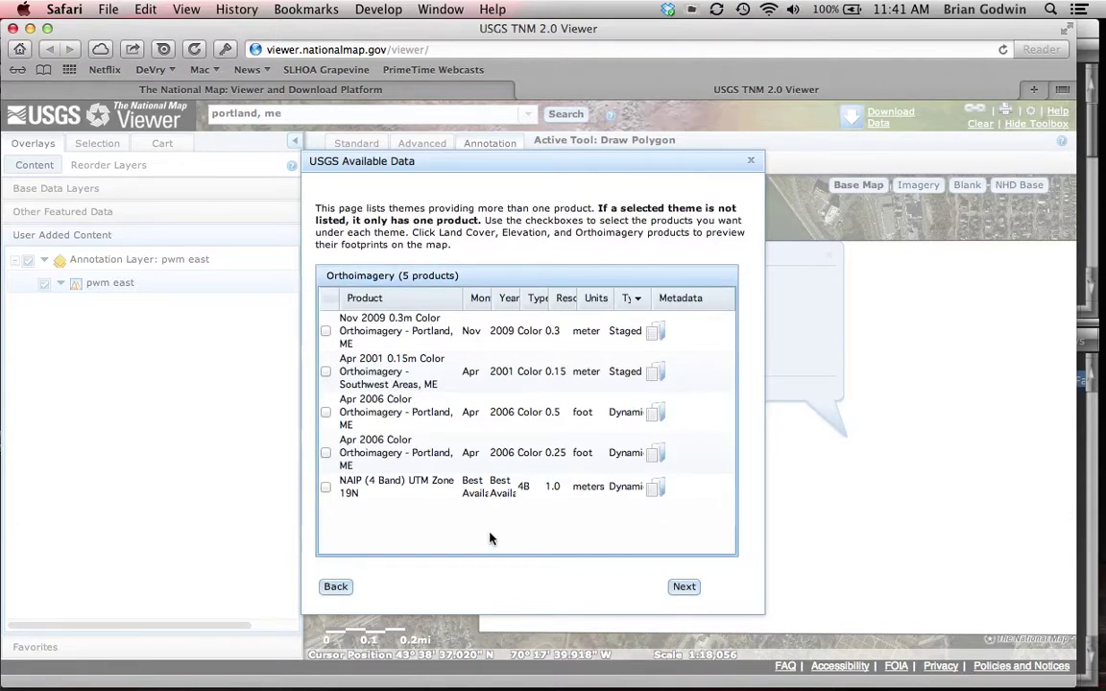
Step: Add the NAIP (4 Band) UTM Zone 19N orthoimagery product to the cart and proceed to checkout
click(326, 488)
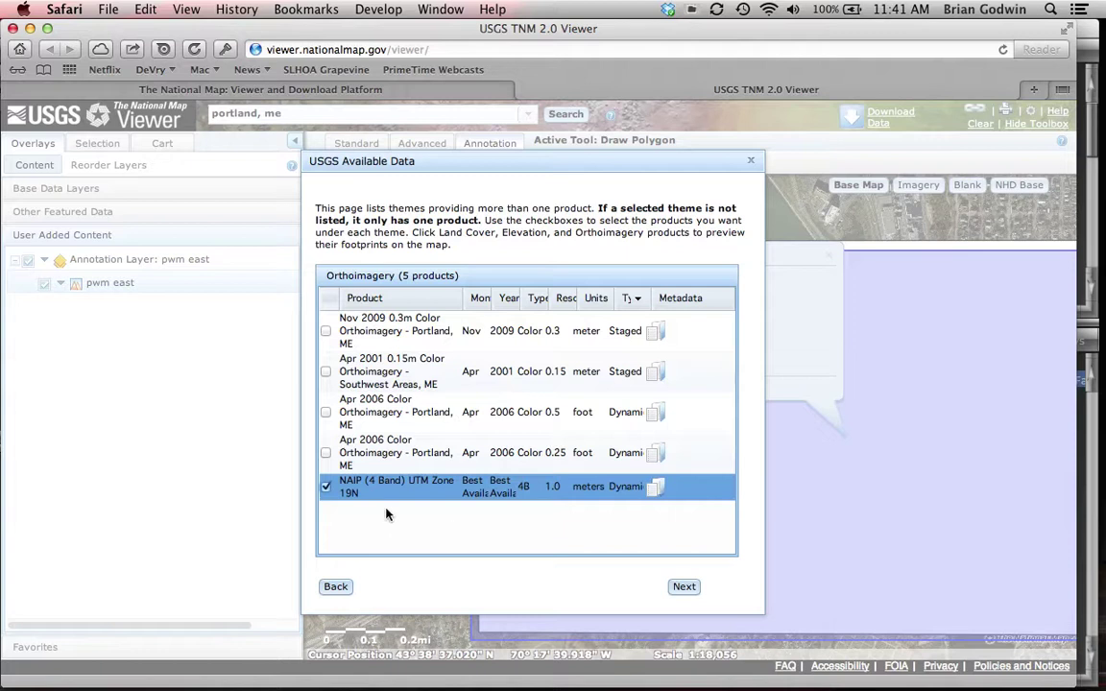
click(682, 590)
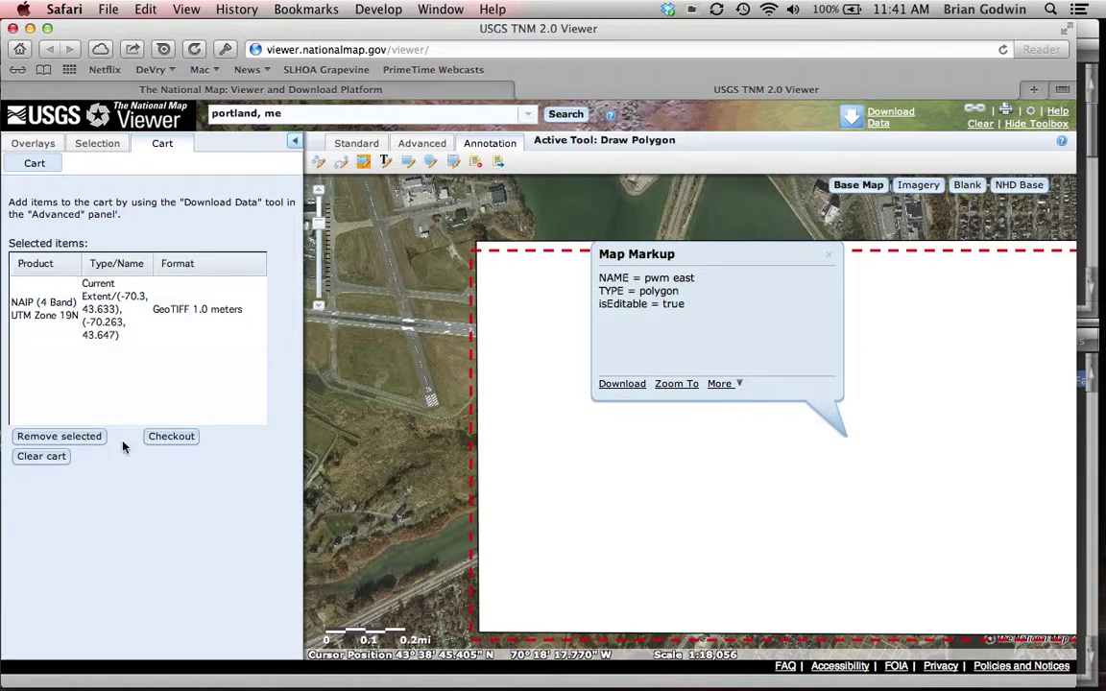
click(169, 437)
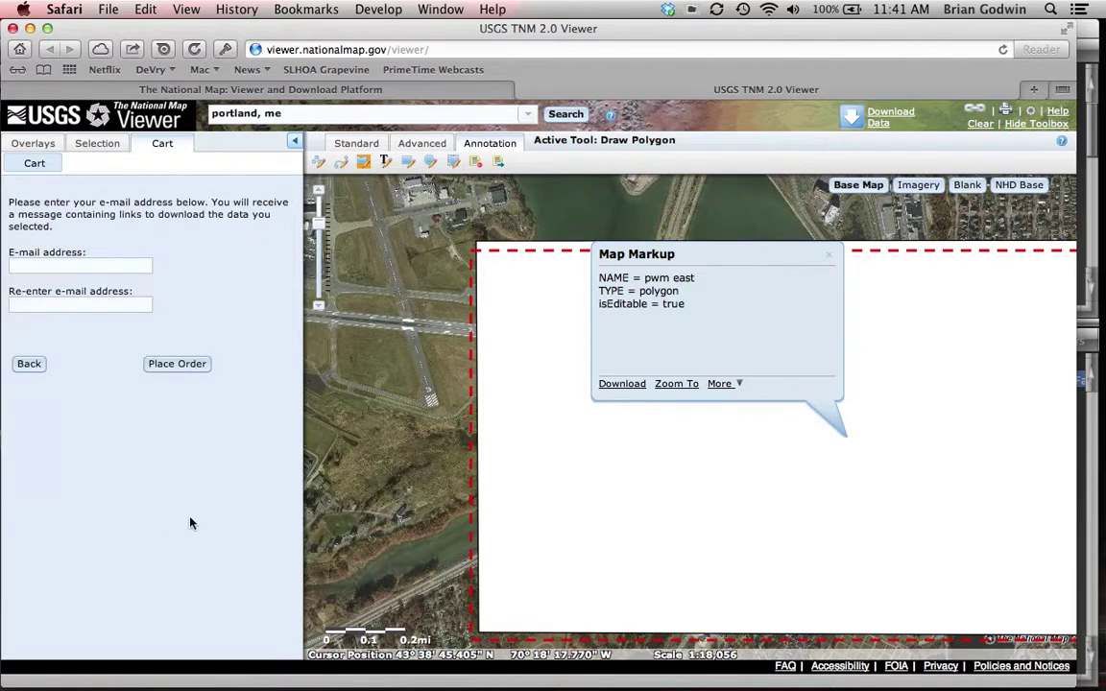